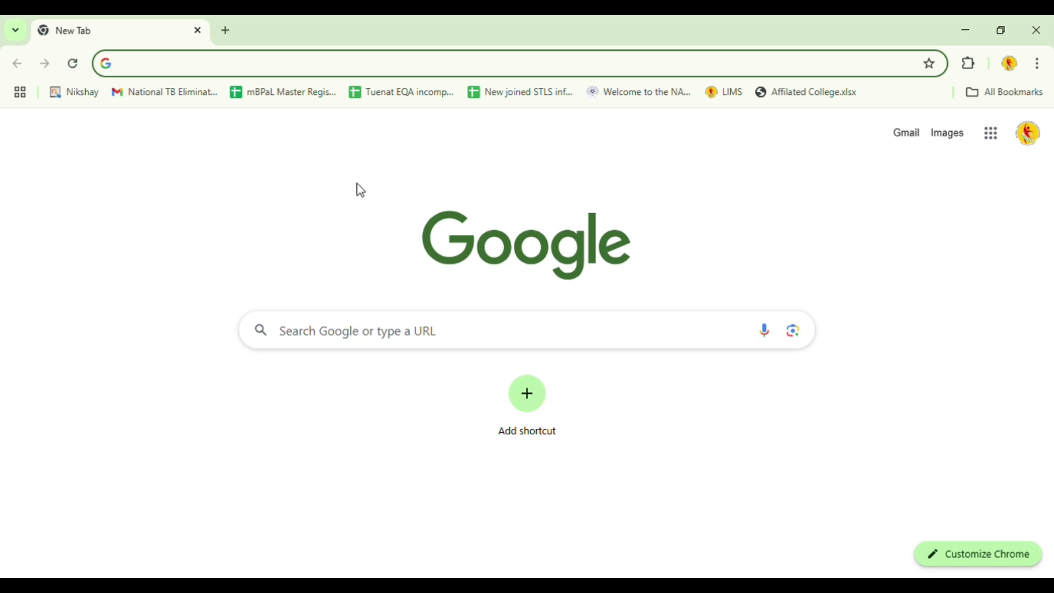
- Open the nikshay.in diagnostics dashboard address in the browser
click(464, 70)
text(nik)
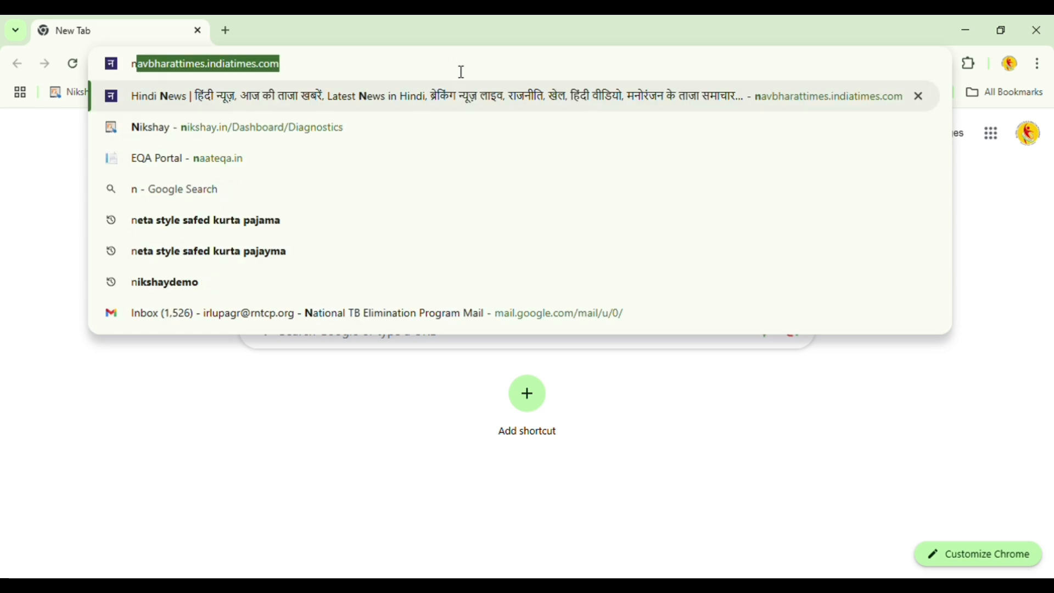
text(shay.in)
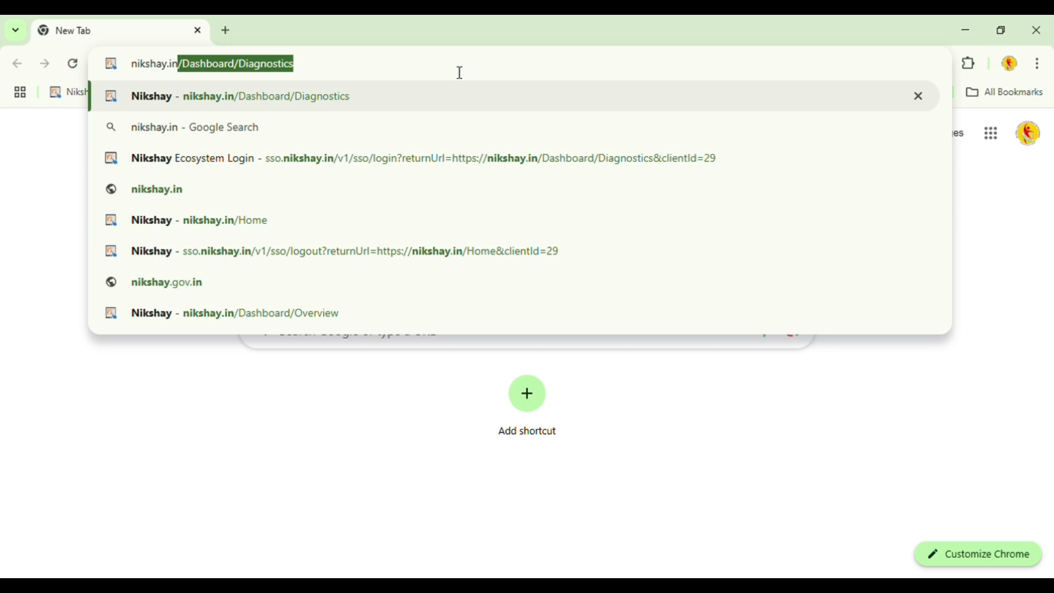
key(Return)
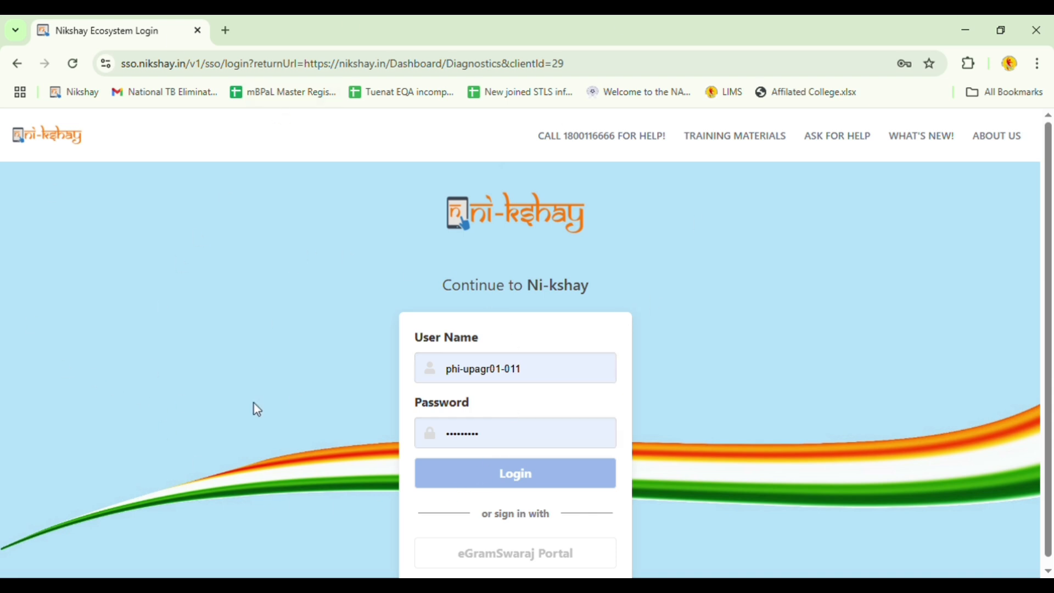
- Log in to Ni-kshay with the prefilled user name and password, and dismiss the password-change notice
click(572, 373)
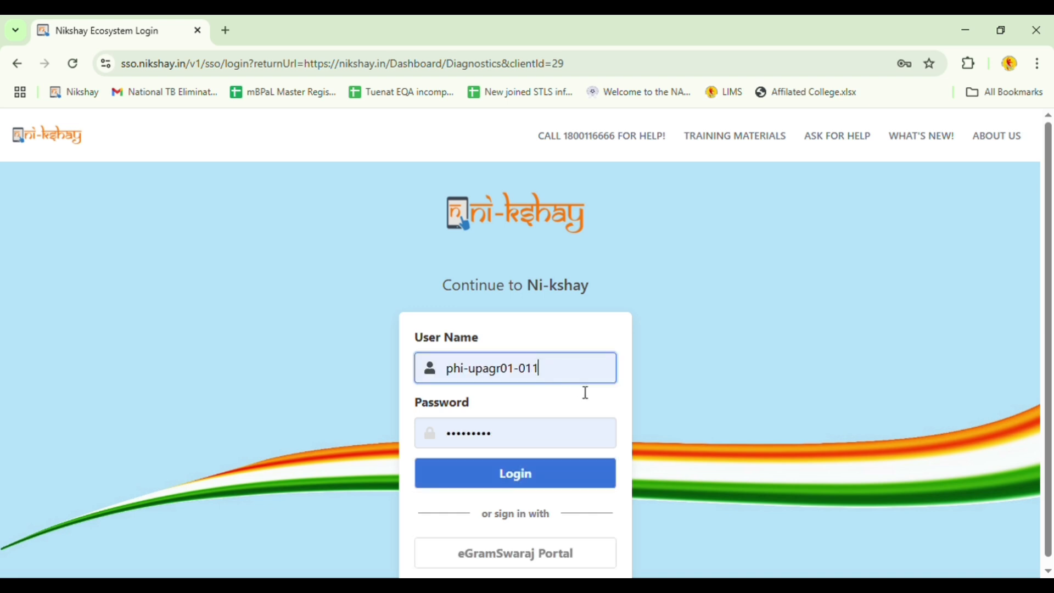
click(555, 438)
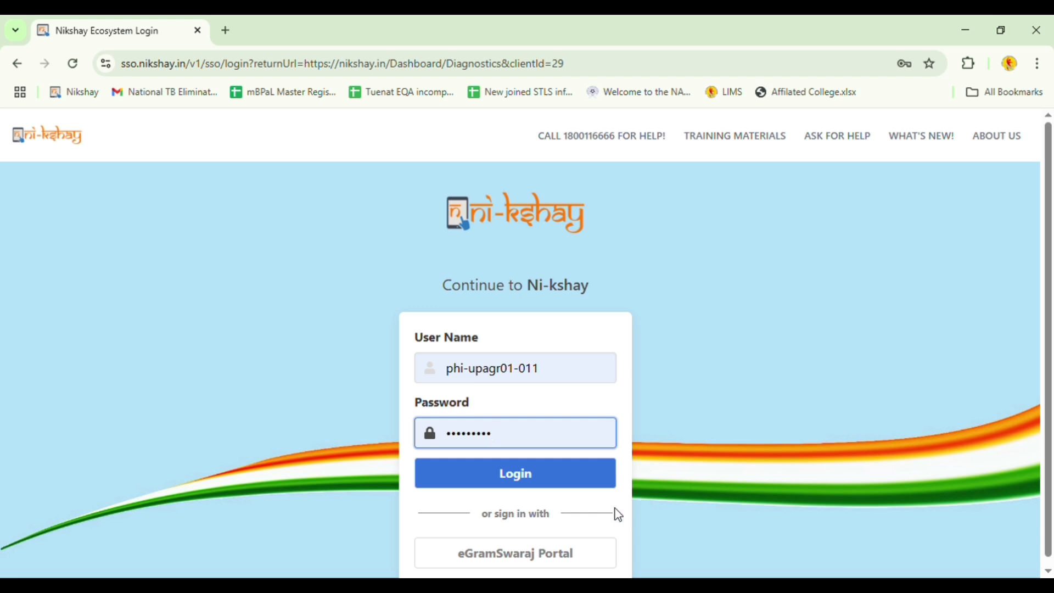
click(531, 482)
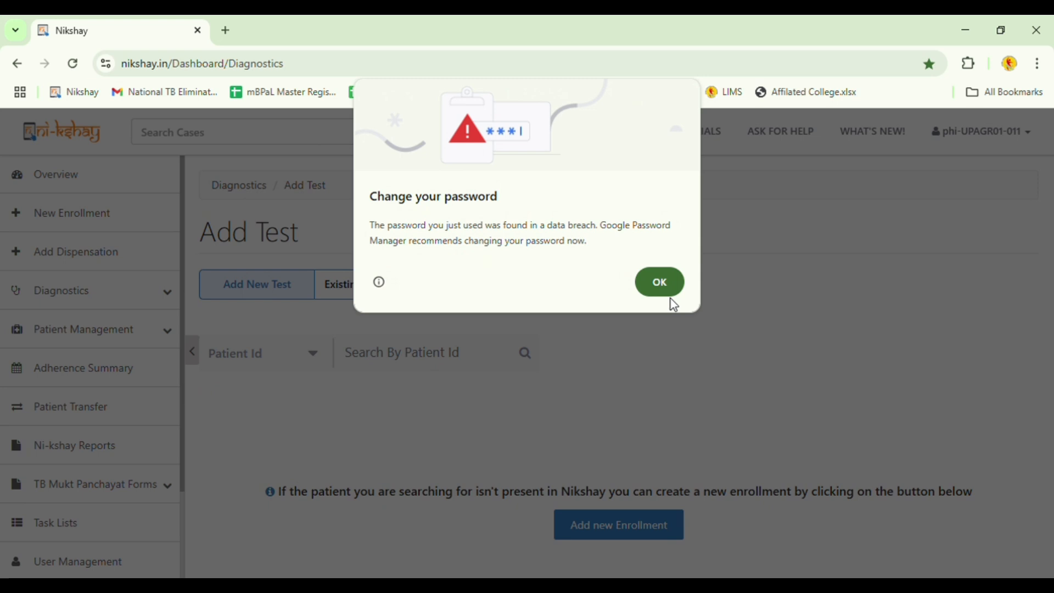
click(671, 295)
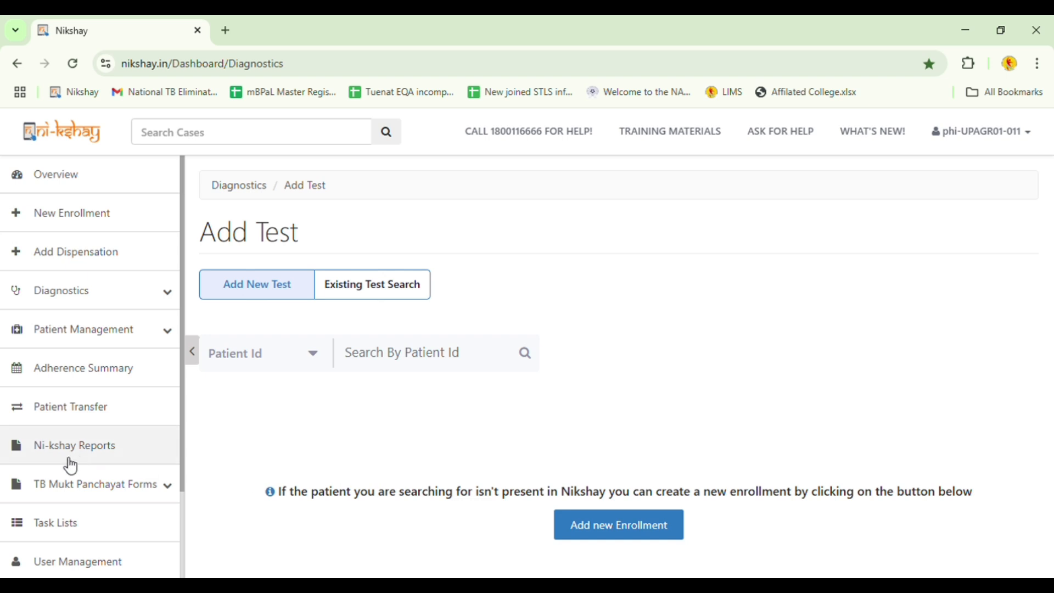
- Open the Monthly Lab Report form in Ni-kshay Reports for data entry of Annexure M
click(102, 455)
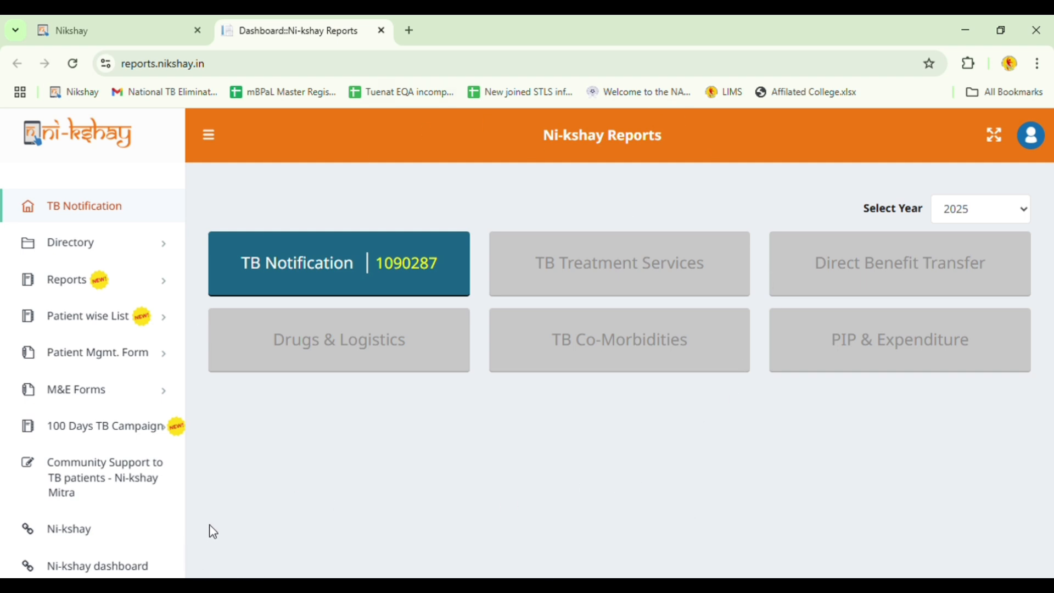
click(83, 398)
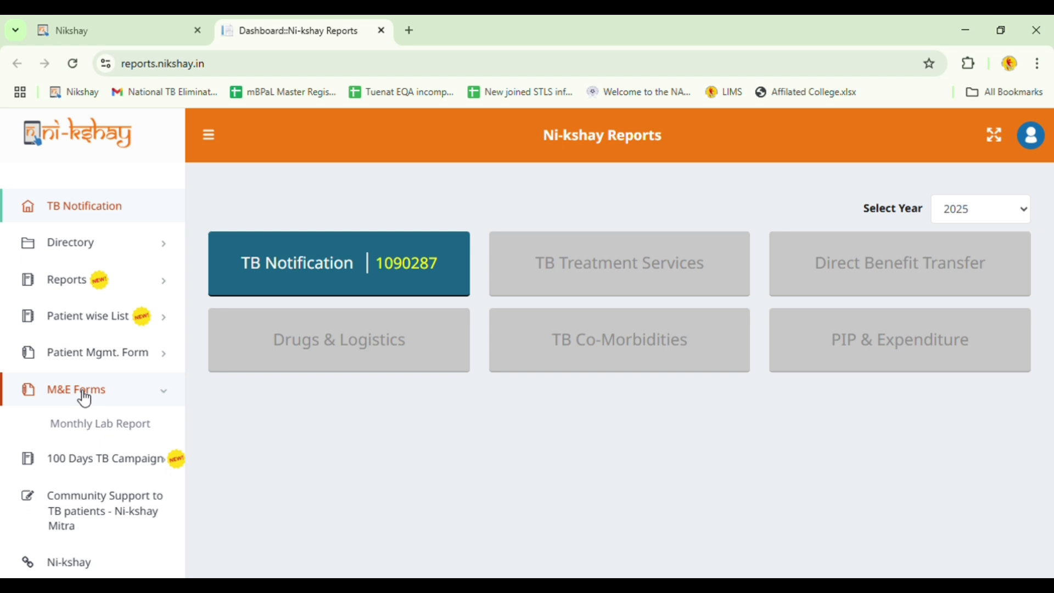
click(108, 430)
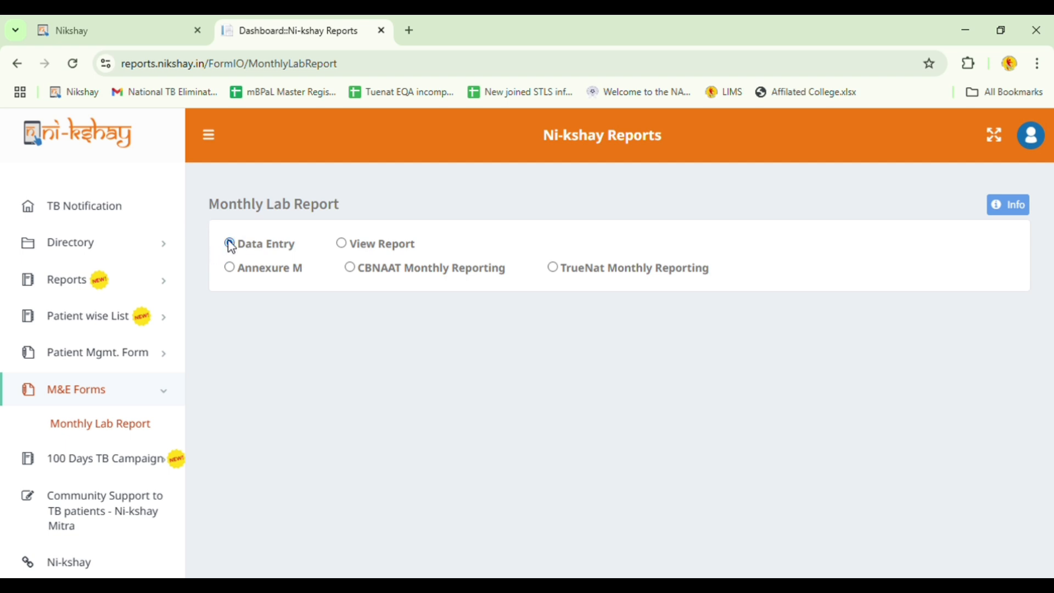
click(230, 269)
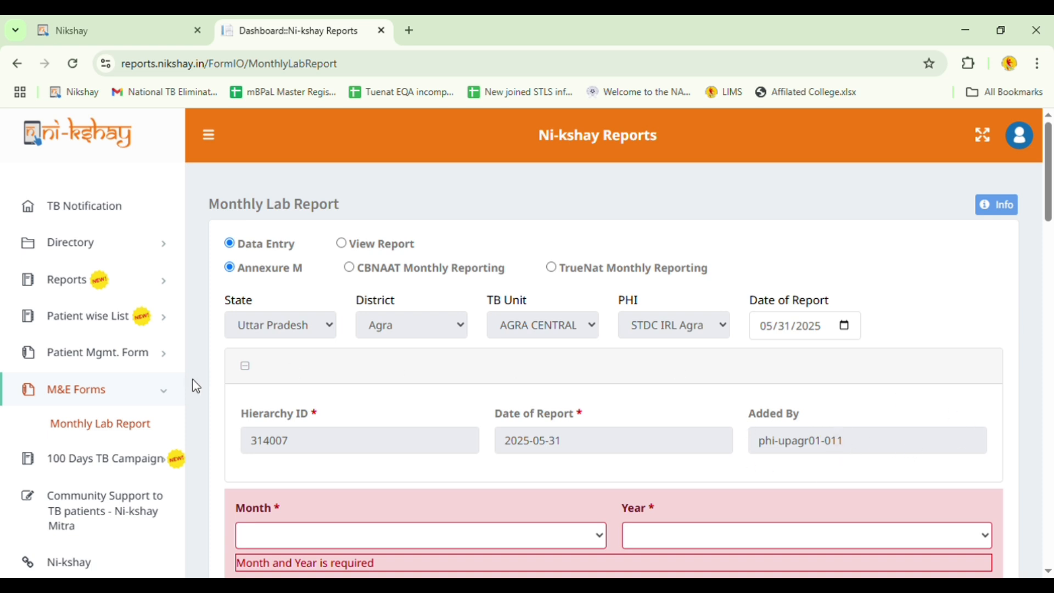
- Set the report's month to May and its year to 2025
scroll(777, 416, down, 4)
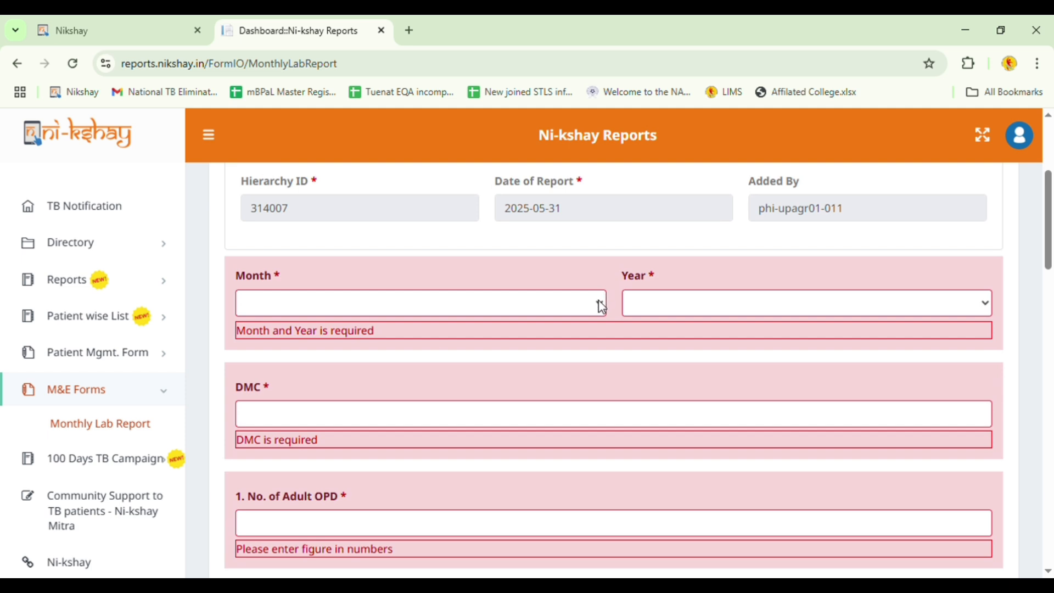
click(599, 303)
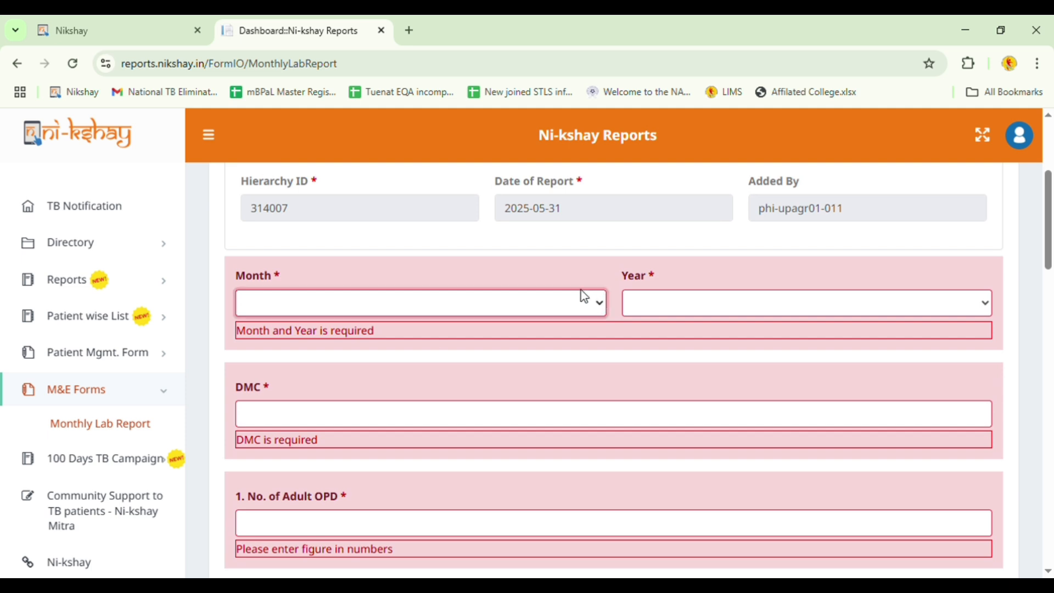
click(363, 133)
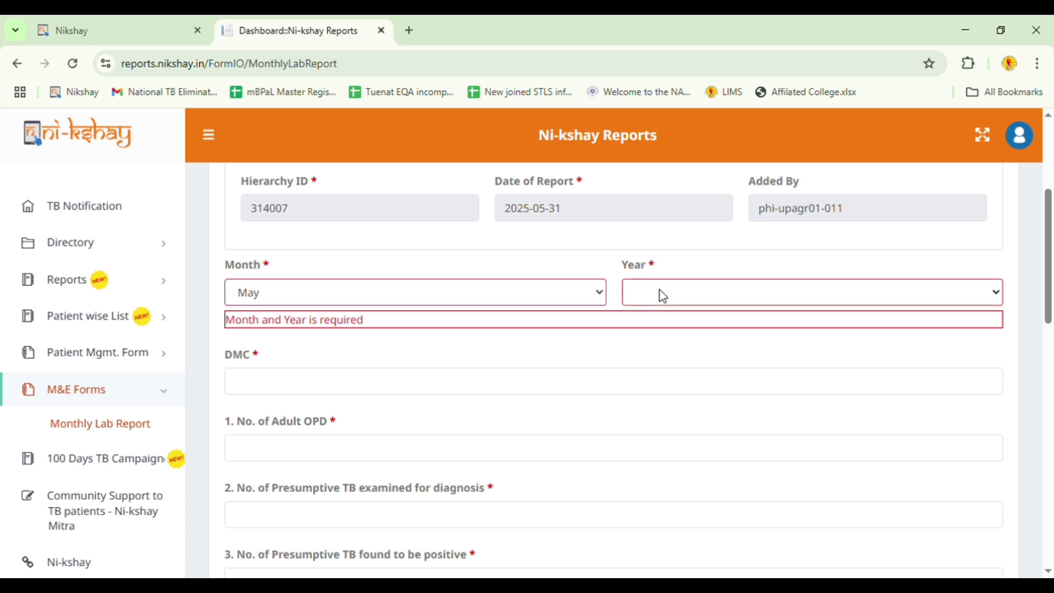
click(670, 393)
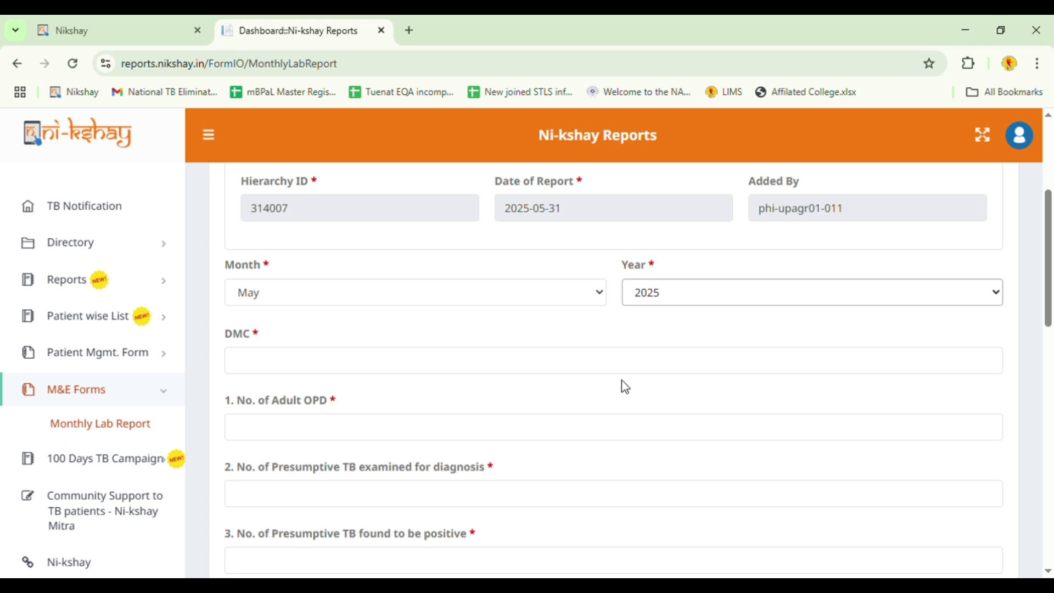
- Enter STDC Agra as the DMC and 5830 as the number of adult OPD
click(459, 363)
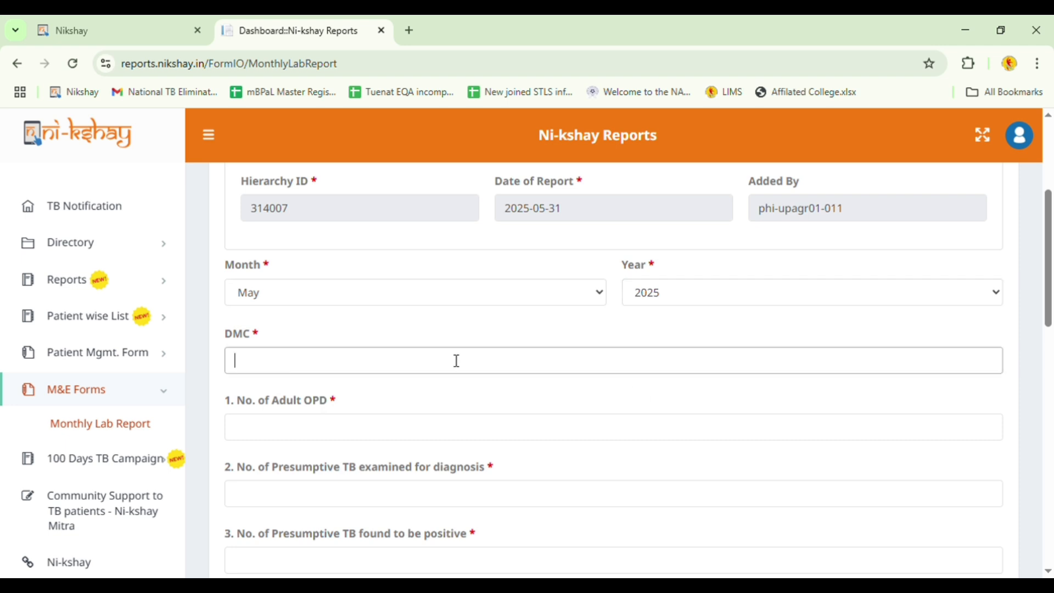
text(STDC Agra)
scroll(379, 434, down, 1)
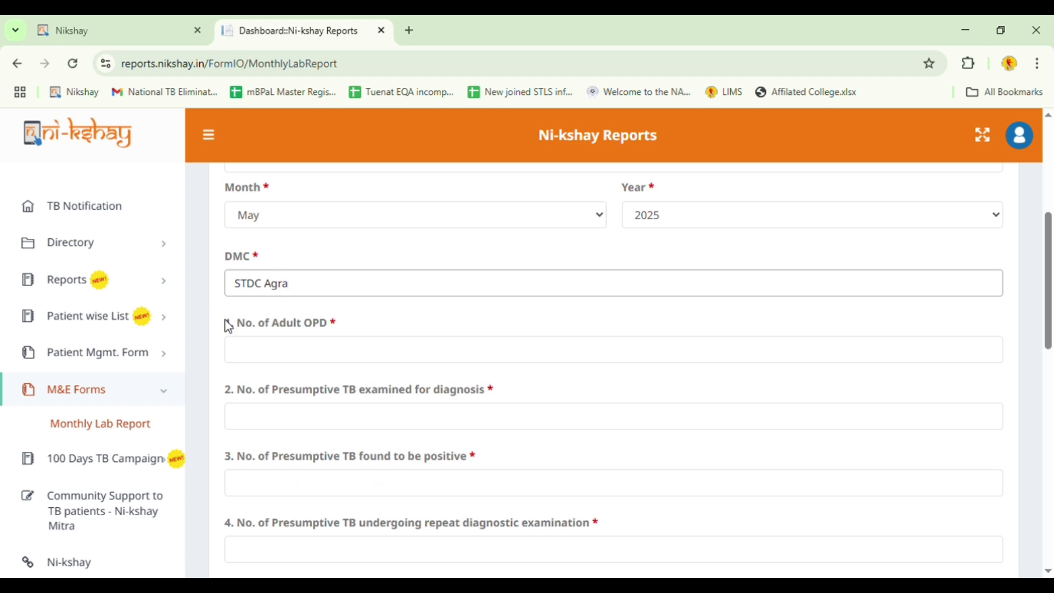
click(332, 357)
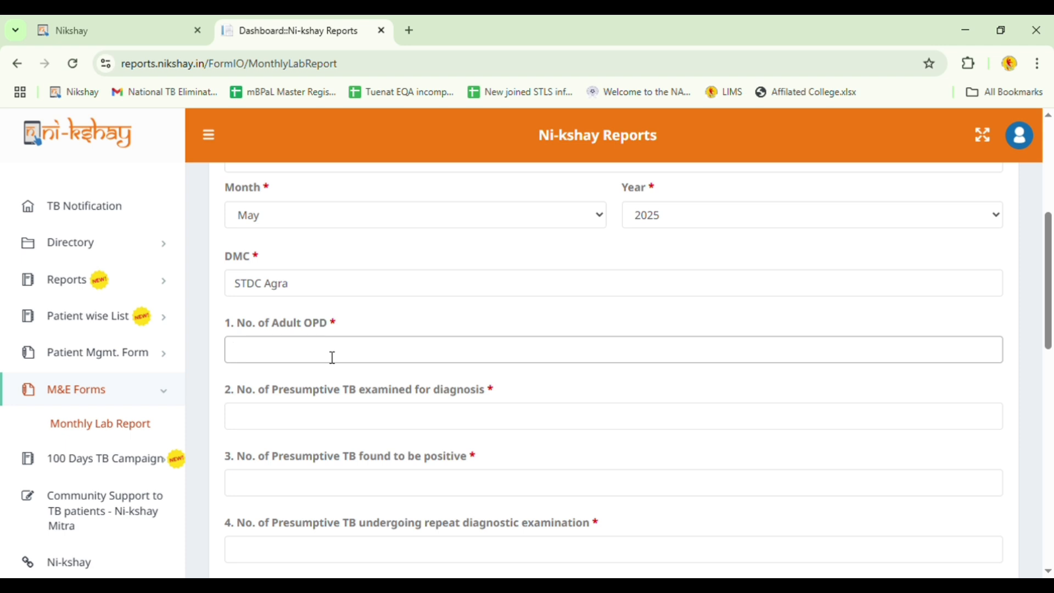
text(5830)
- Enter 273 presumptive TB examined for diagnosis and 5 presumptive TB found to be positive
click(490, 415)
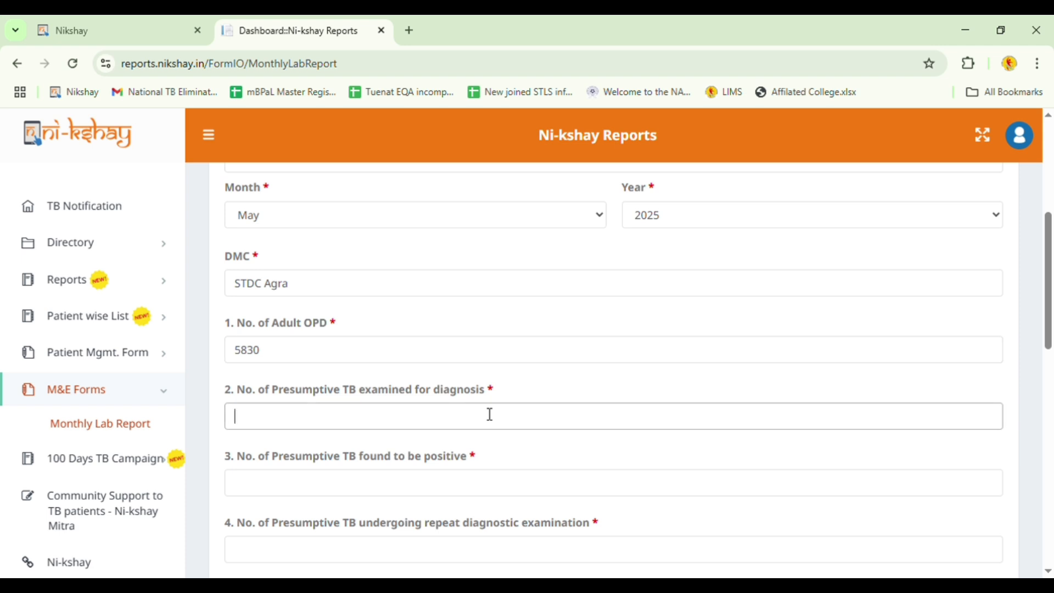
text(273)
scroll(403, 424, down, 3)
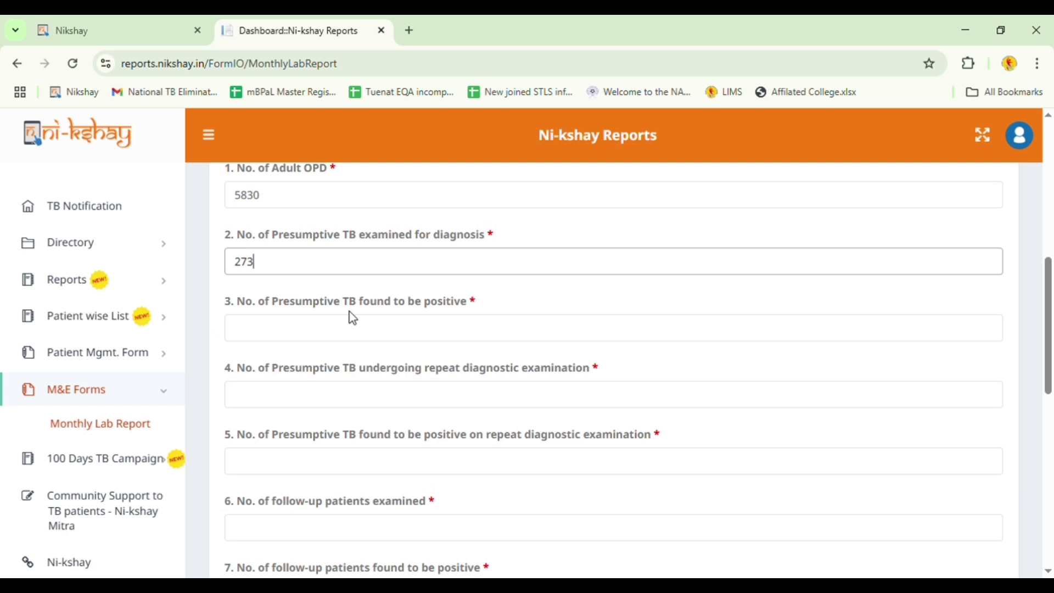
click(463, 326)
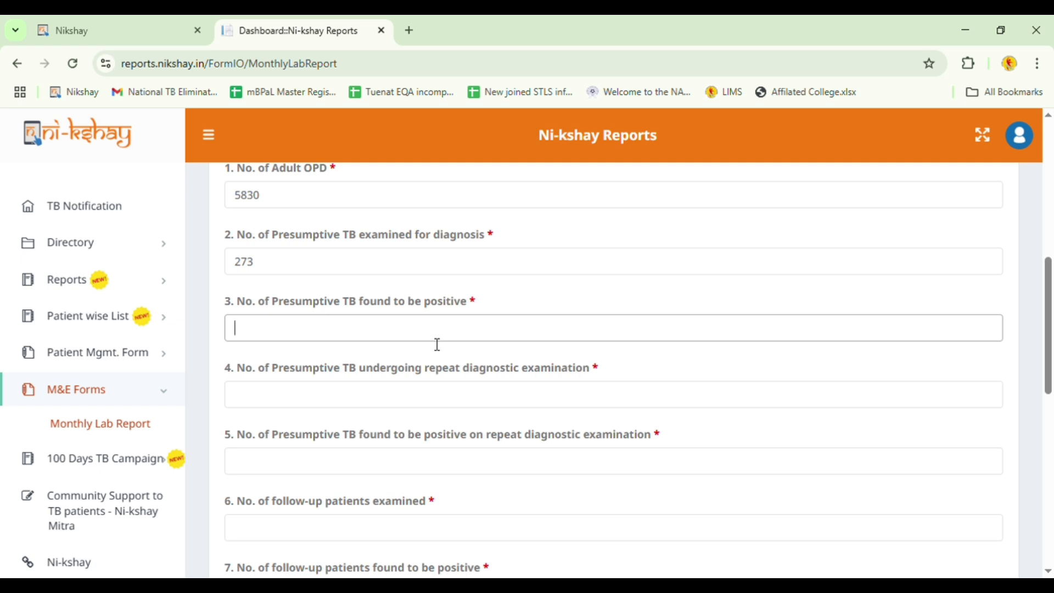
text(5)
- Enter 0 both for presumptive TB undergoing repeat diagnostic examination and for those found positive on repeat examination
scroll(460, 347, down, 1)
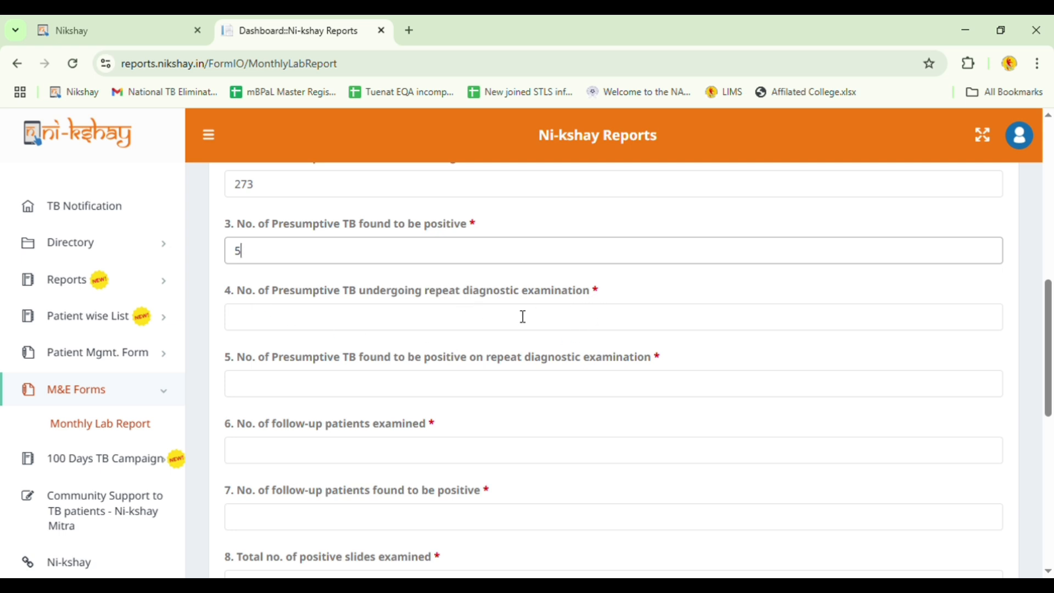
click(322, 324)
text(0)
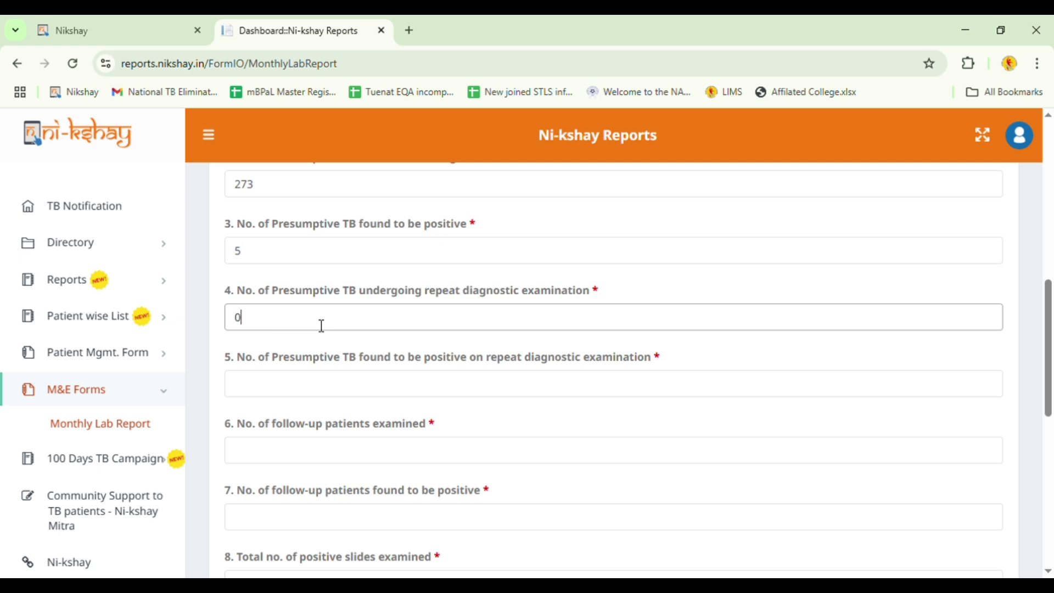
scroll(387, 376, down, 1)
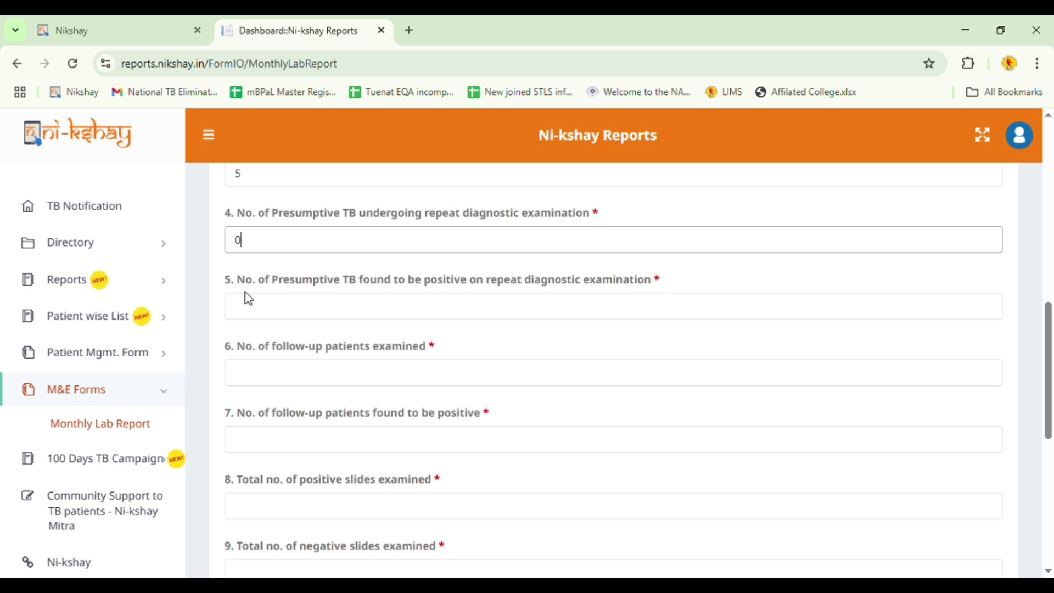
click(308, 311)
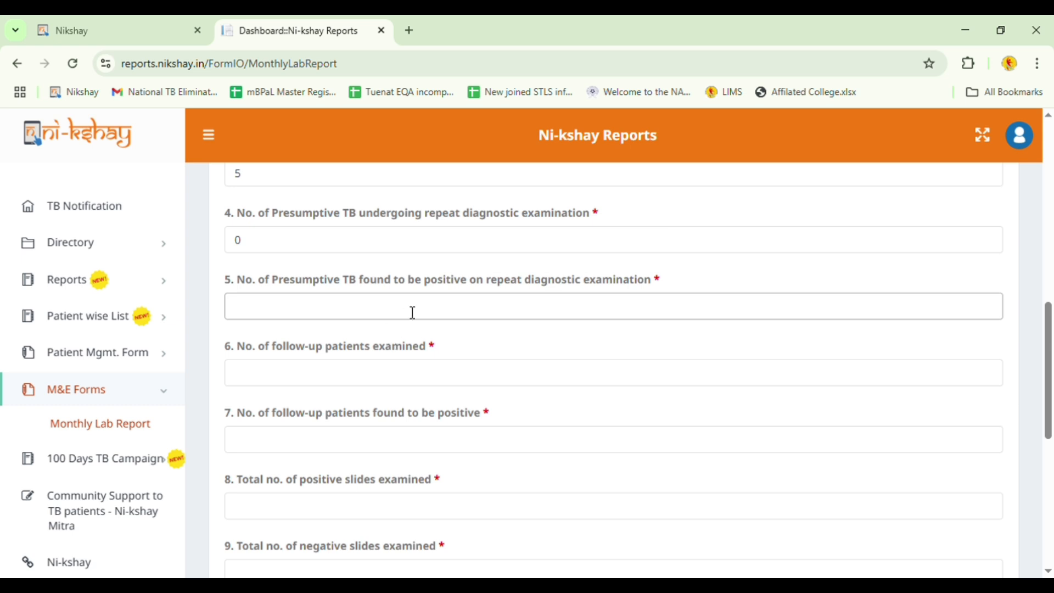
text(0)
- Enter 70 follow-up patients examined and 1 follow-up patient found to be positive
scroll(345, 327, down, 3)
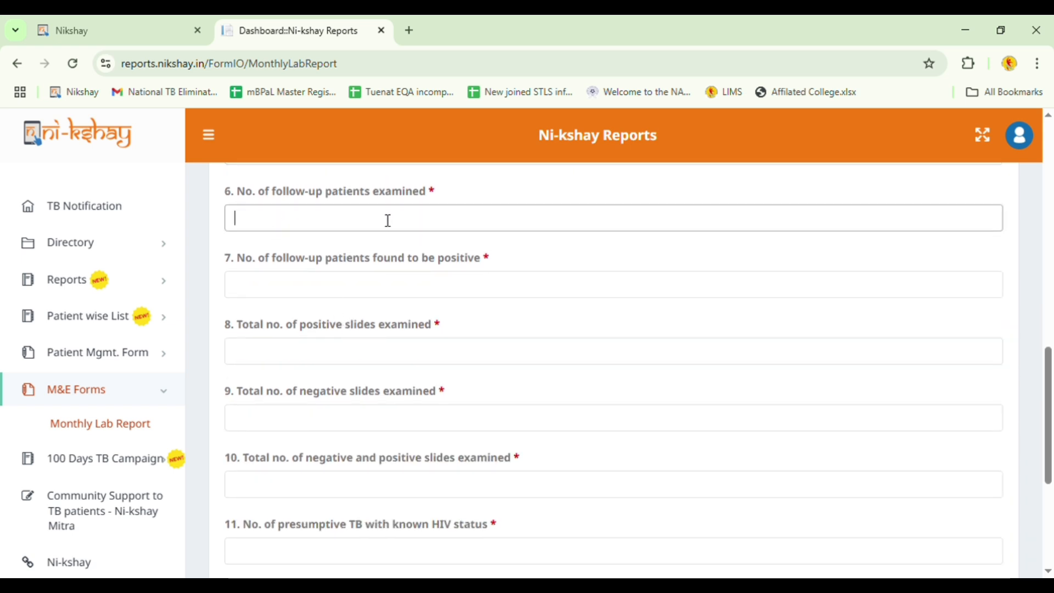
text(70)
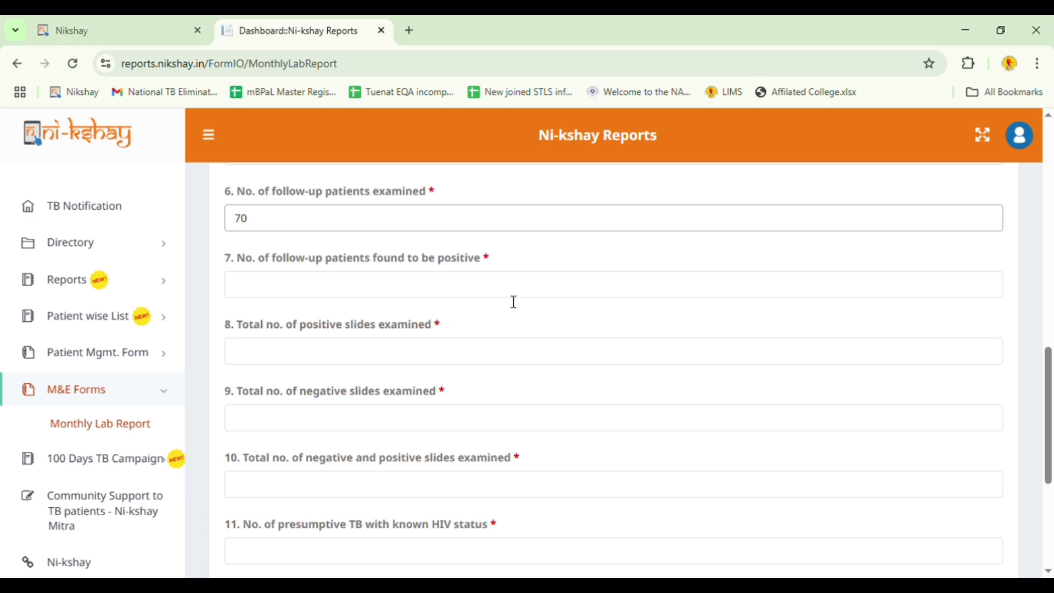
click(386, 292)
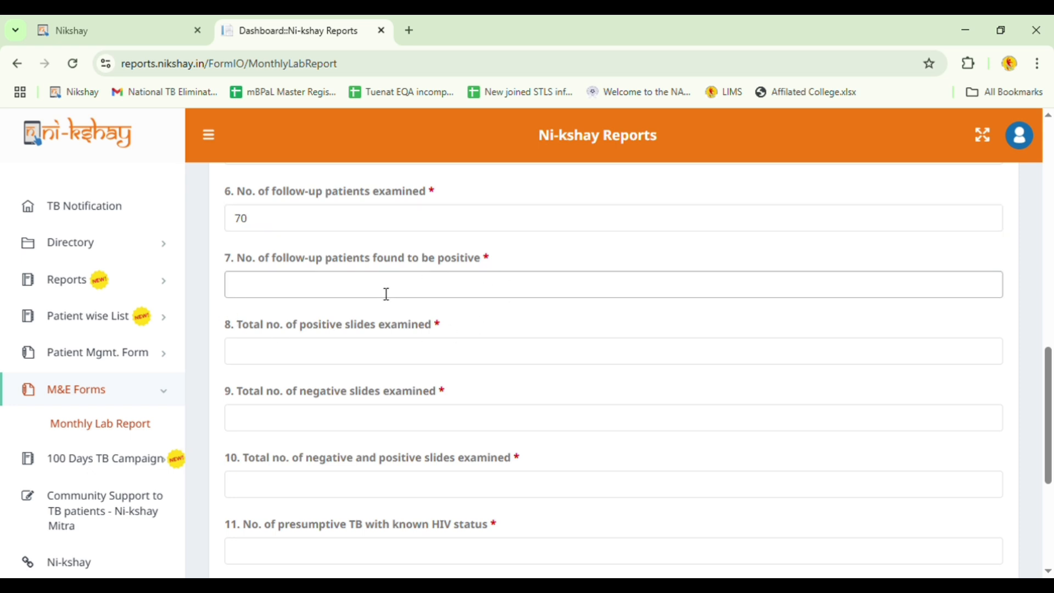
text(1)
- Fill in the examined slide counts with 11 positive, 606 negative and 616 for negative and positive together
scroll(450, 262, down, 2)
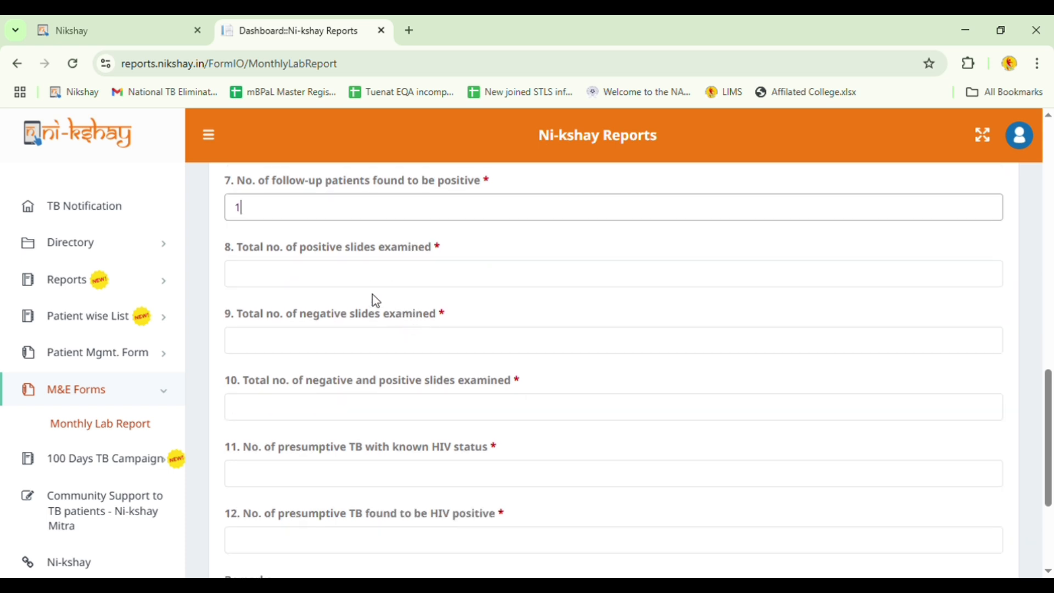
click(428, 281)
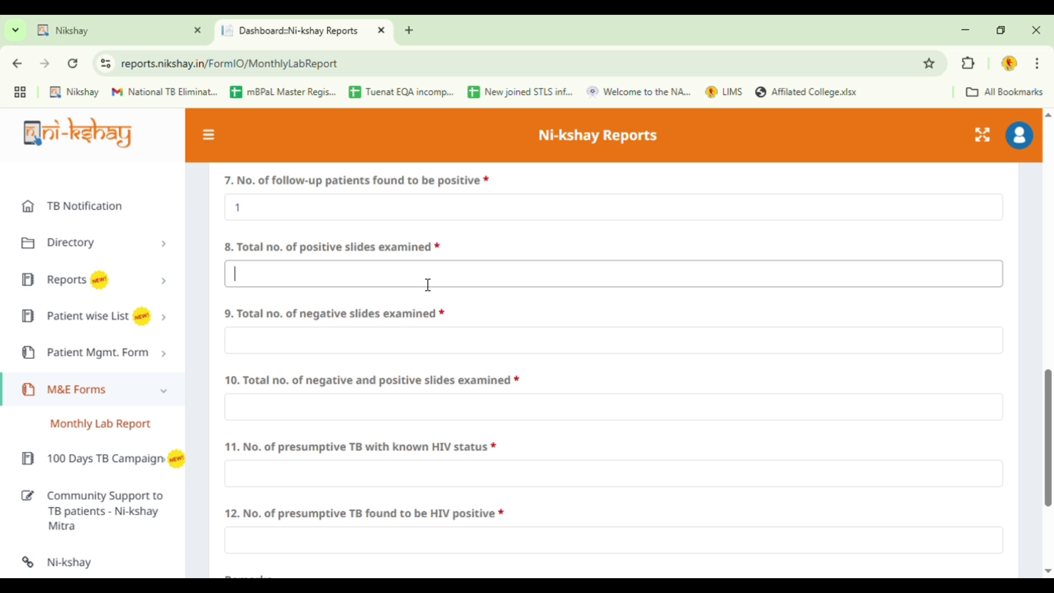
text(11)
scroll(528, 297, down, 1)
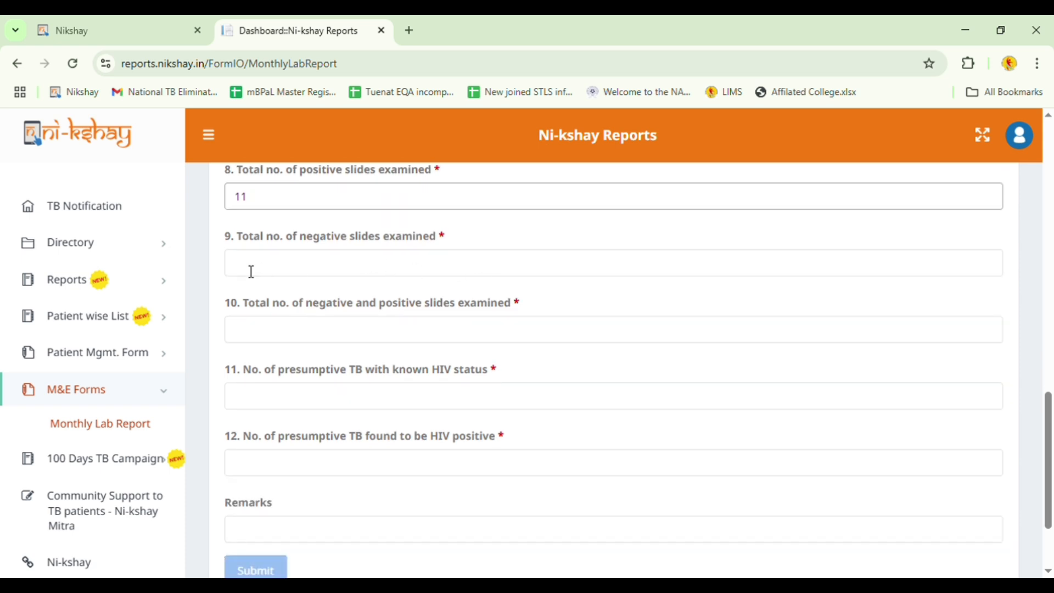
click(414, 265)
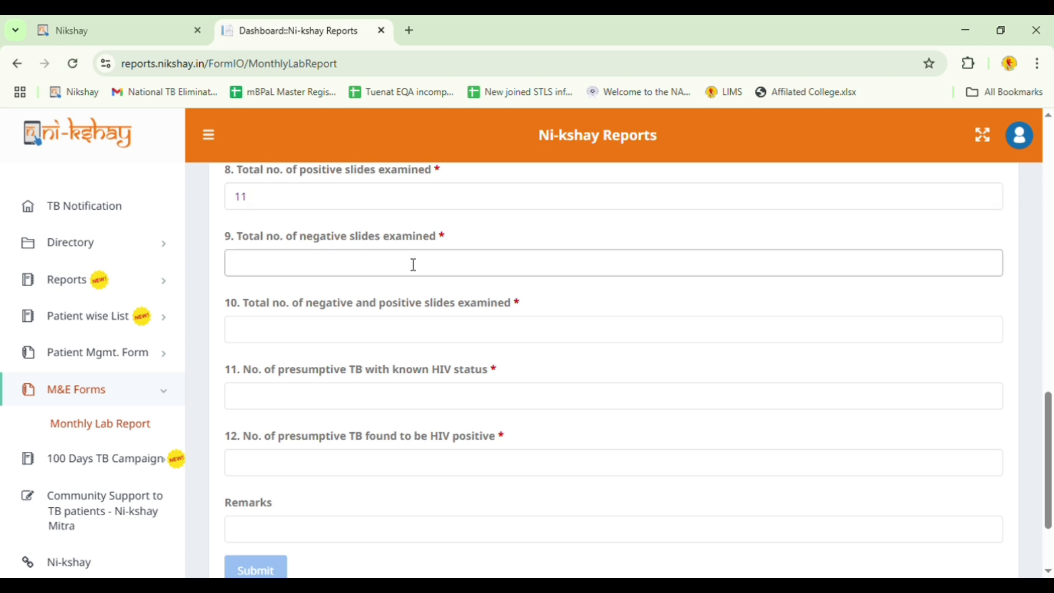
text(606)
click(514, 336)
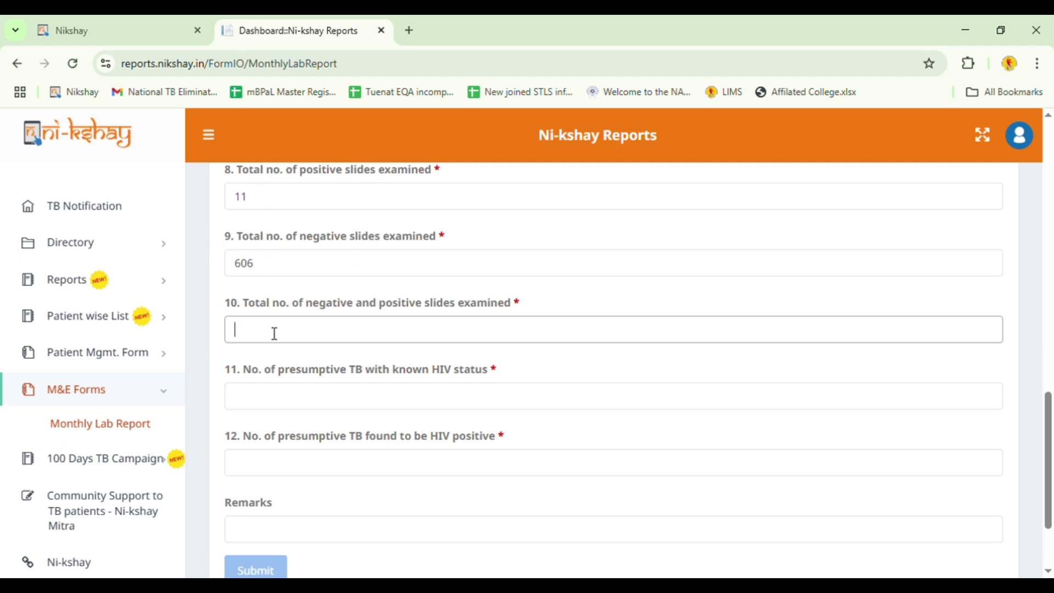
text(616)
- Enter 273 presumptive TB with known HIV status and 0 presumptive TB found to be HIV positive
scroll(558, 337, down, 3)
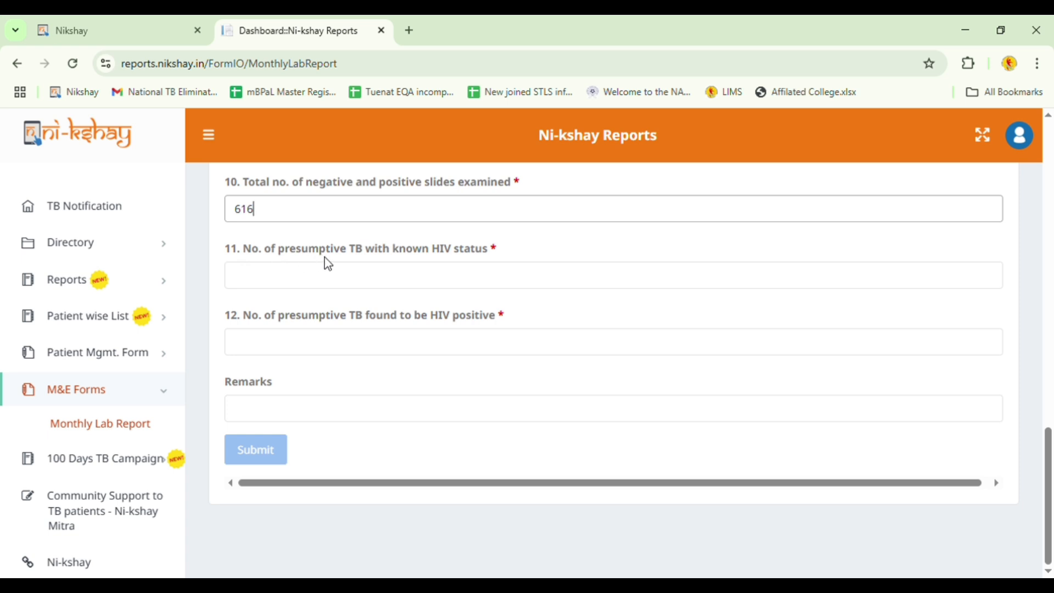
click(467, 281)
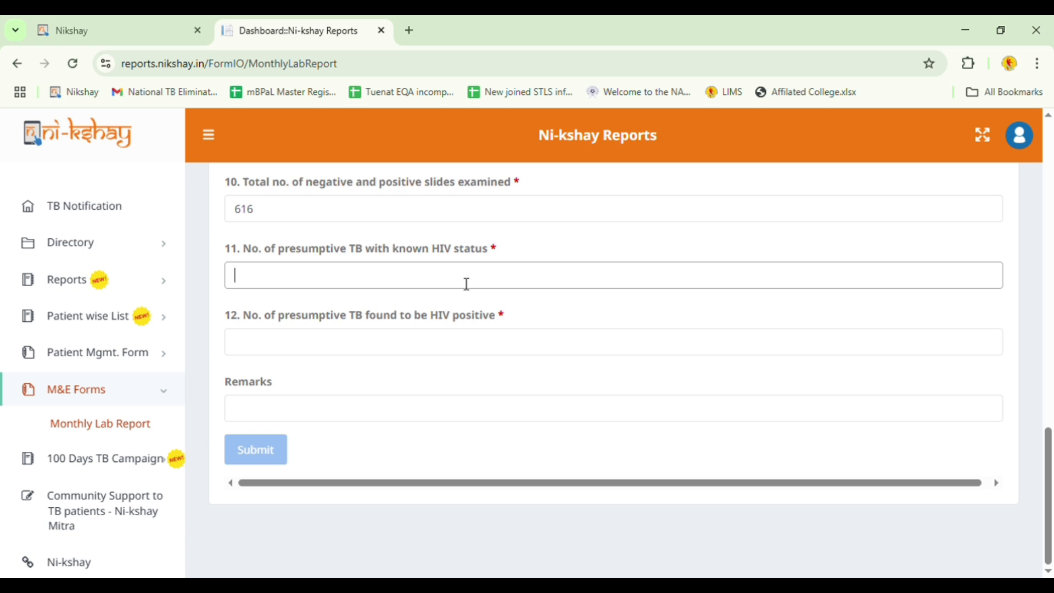
text(273)
click(487, 345)
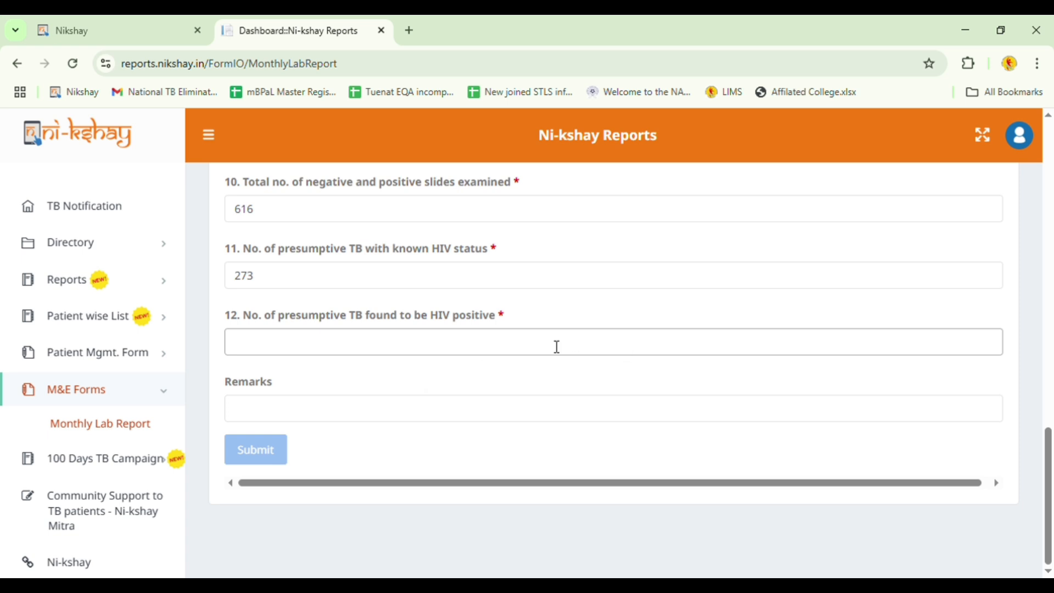
text(0)
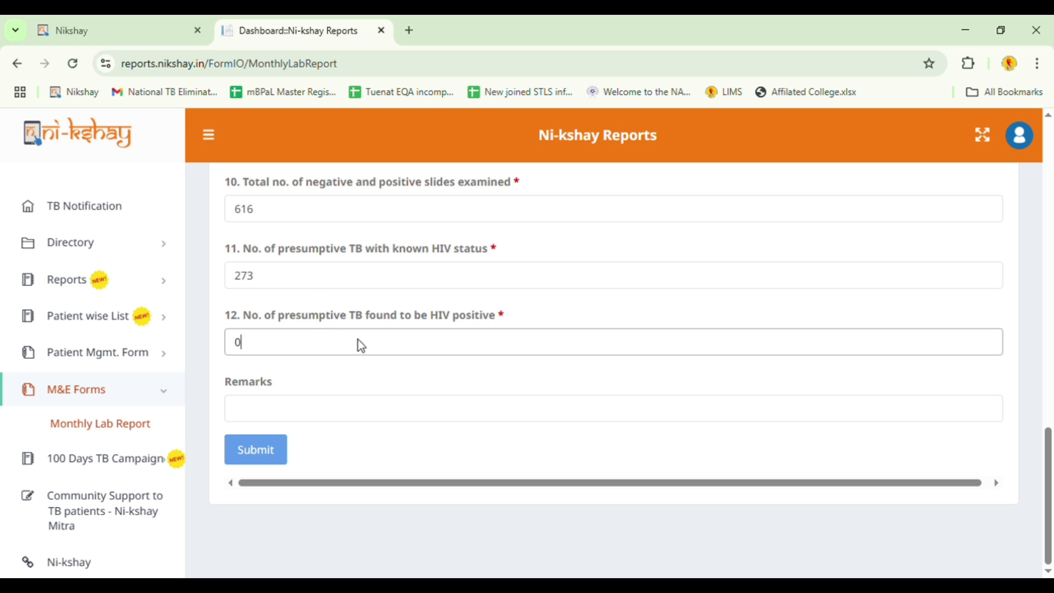
- Add the remark "NAAT Site" to the Annexure M report
click(339, 415)
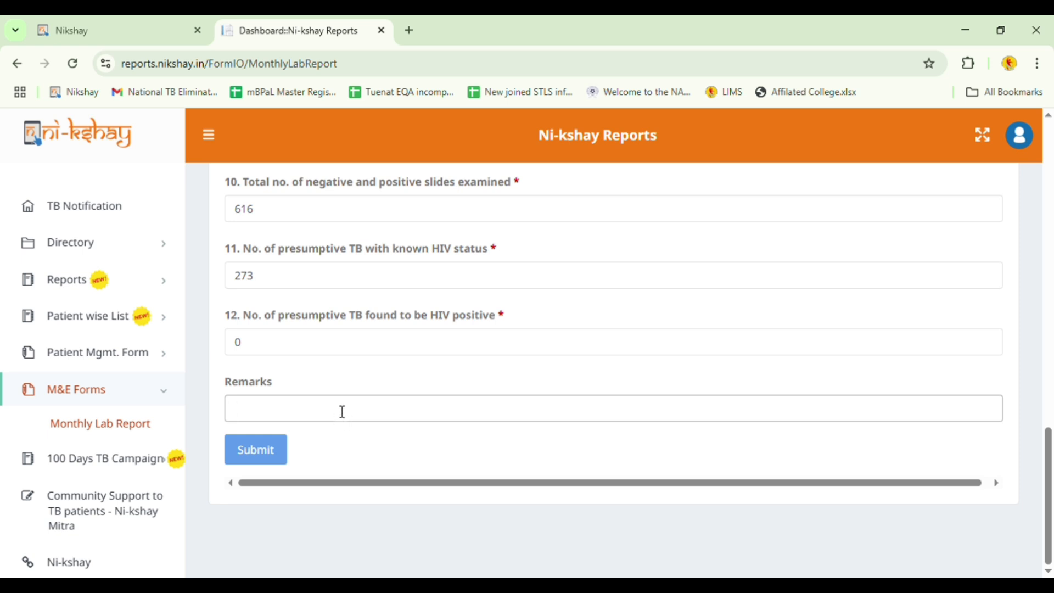
text(NAAT Site)
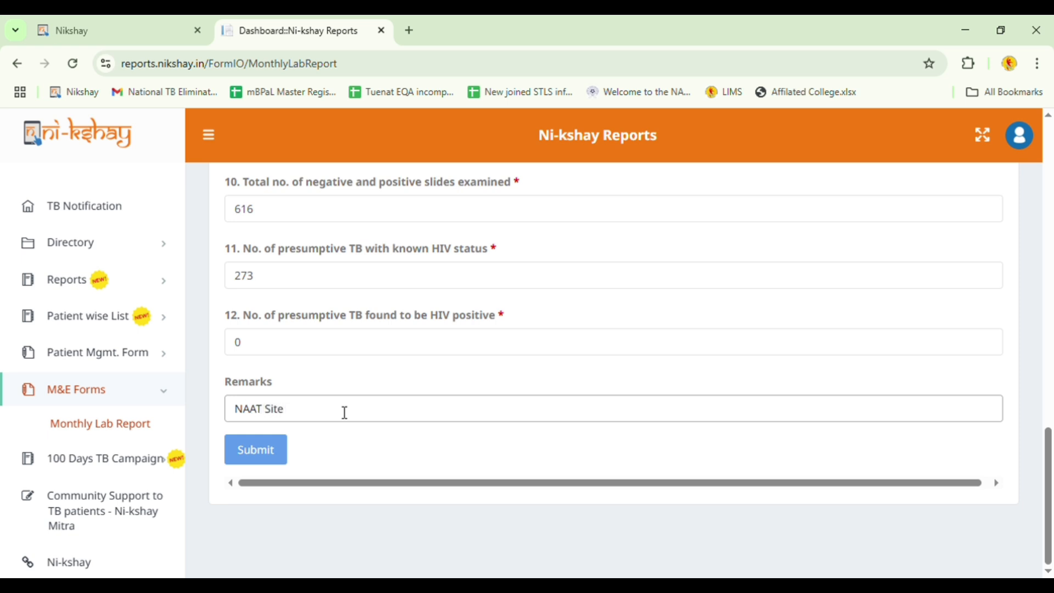